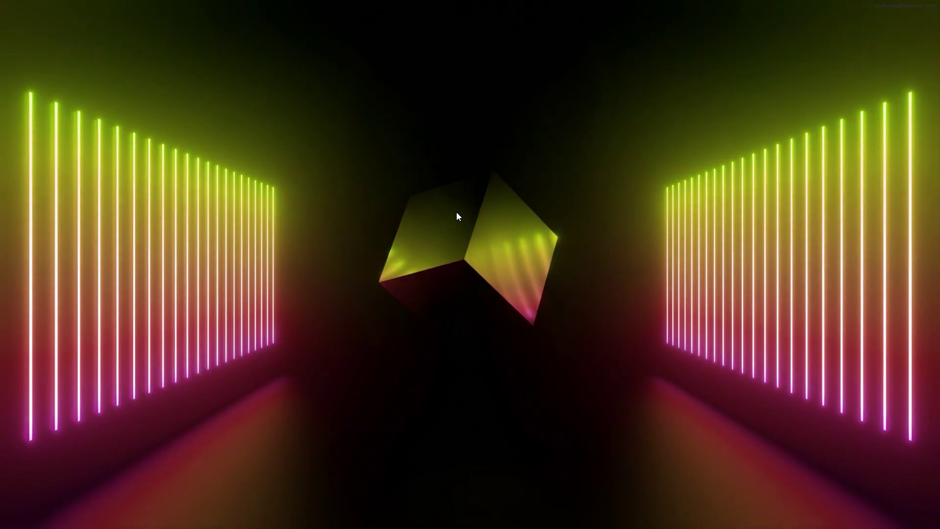
# Reveal the taskbar along the bottom edge of the Windows 11 desktop.
pyautogui.moveTo(452, 527)
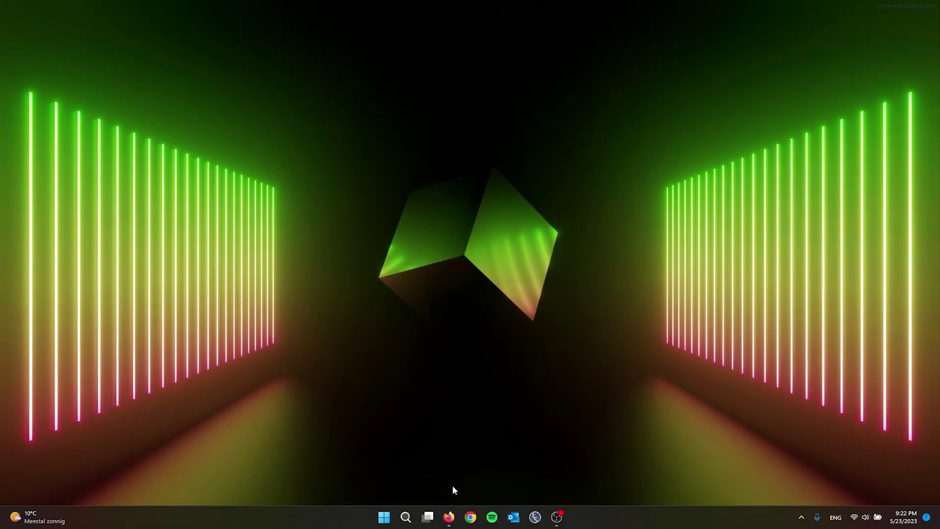
# Run ncpa.cpl from the quick-link menu's Run dialog to open Network Connections.
pyautogui.rightClick(385, 520)
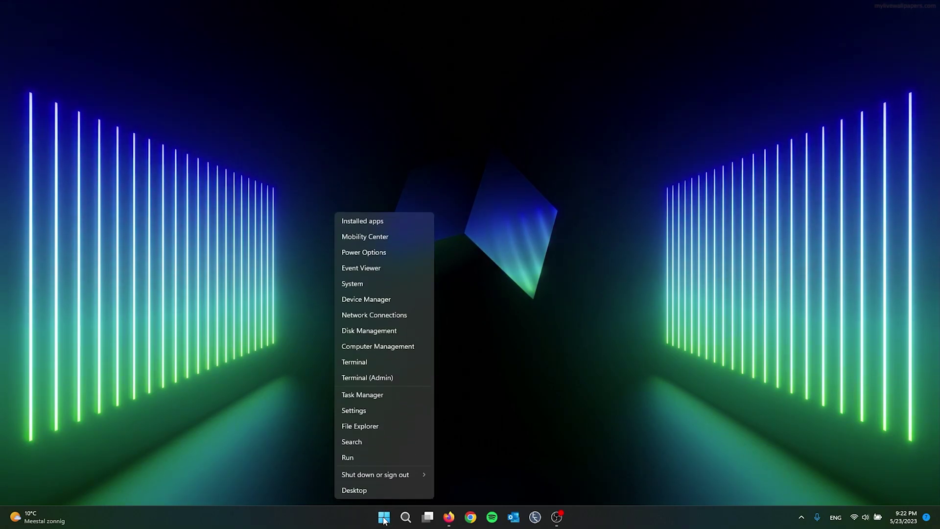
pyautogui.click(362, 454)
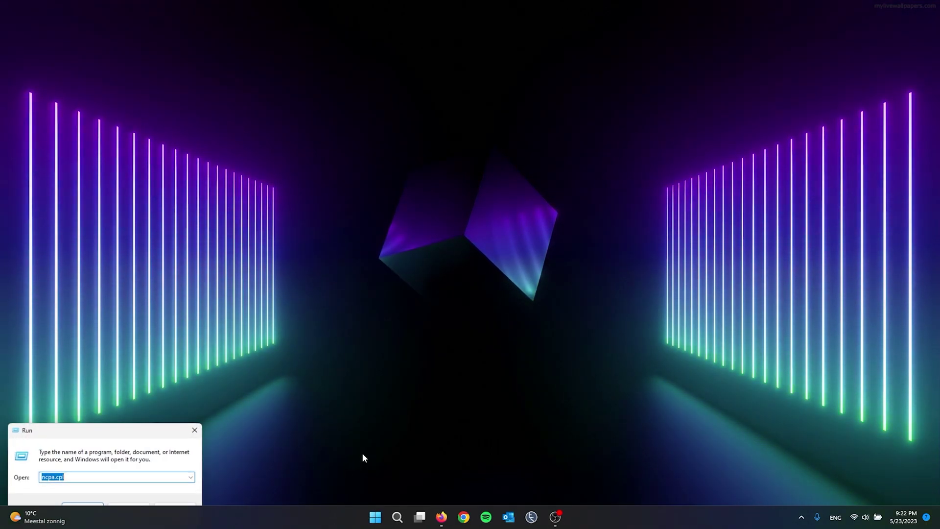
pyautogui.click(92, 475)
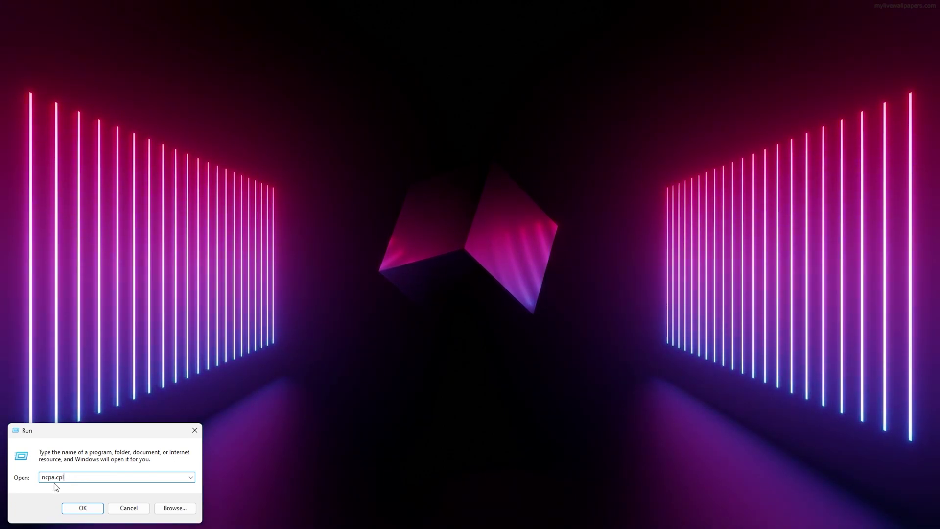
pyautogui.press('BackSpace')
pyautogui.press('BackSpace')
pyautogui.press('BackSpace')
pyautogui.press('BackSpace')
pyautogui.press('BackSpace')
pyautogui.press('BackSpace')
pyautogui.press('BackSpace')
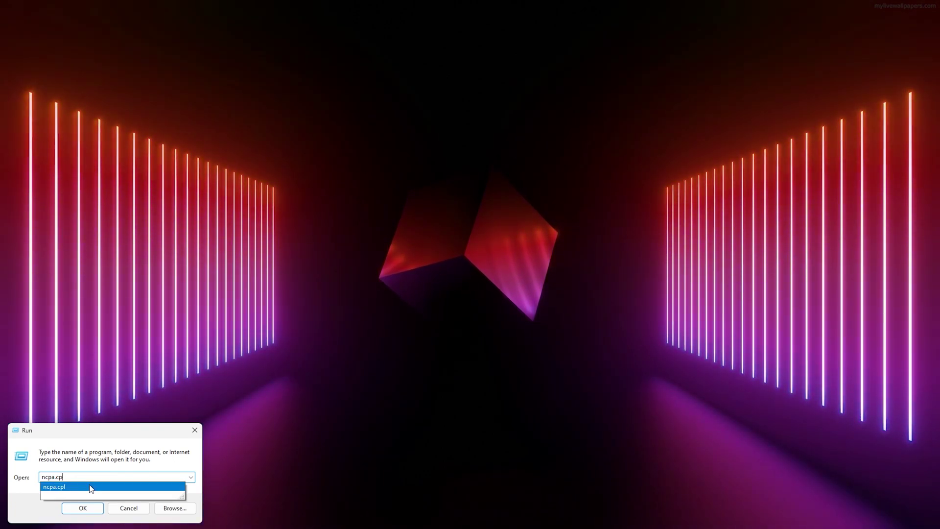
pyautogui.write('cpa.')
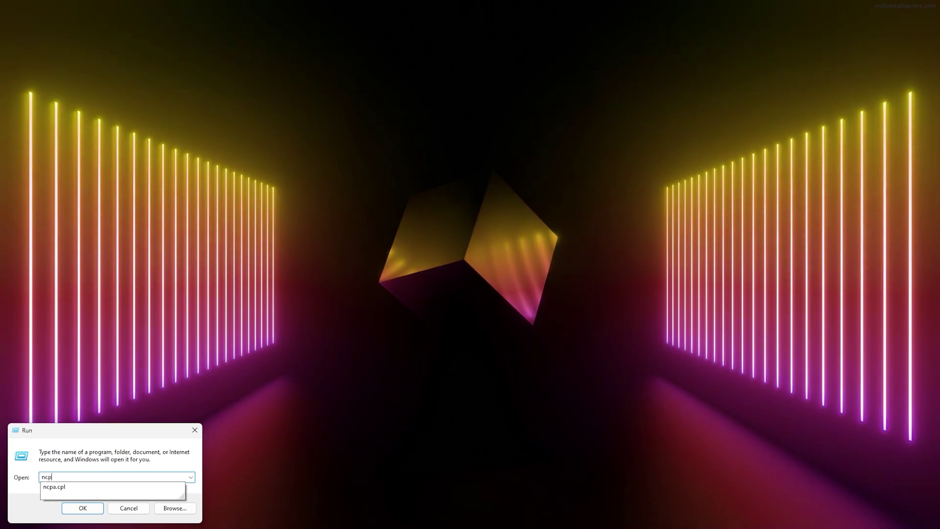
pyautogui.write('cpl')
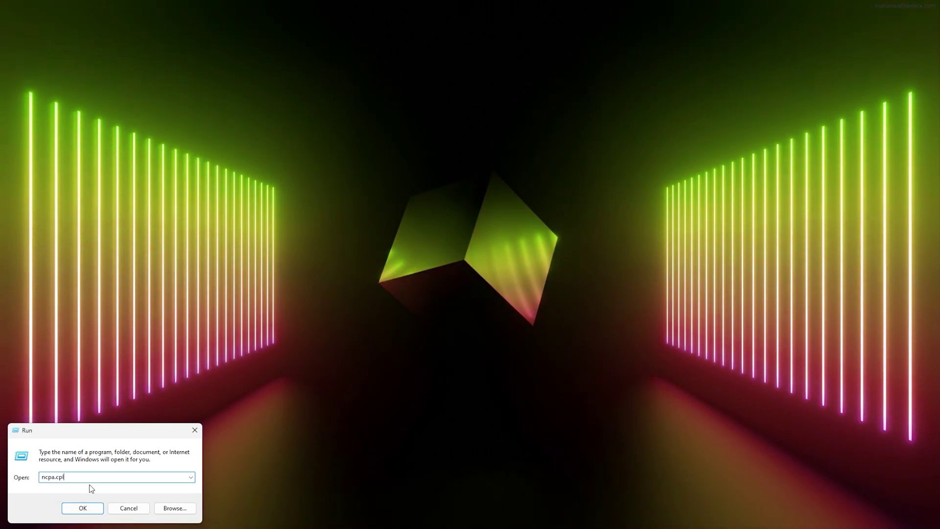
pyautogui.press('Return')
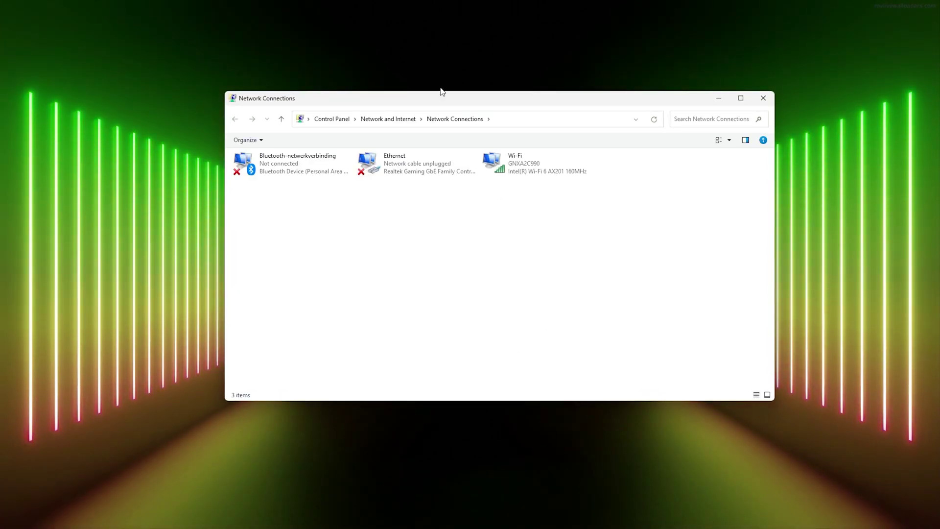
# Reposition the Network Connections window and open the Wi-Fi adapter's Properties.
pyautogui.moveTo(426, 98); pyautogui.dragTo(404, 122)
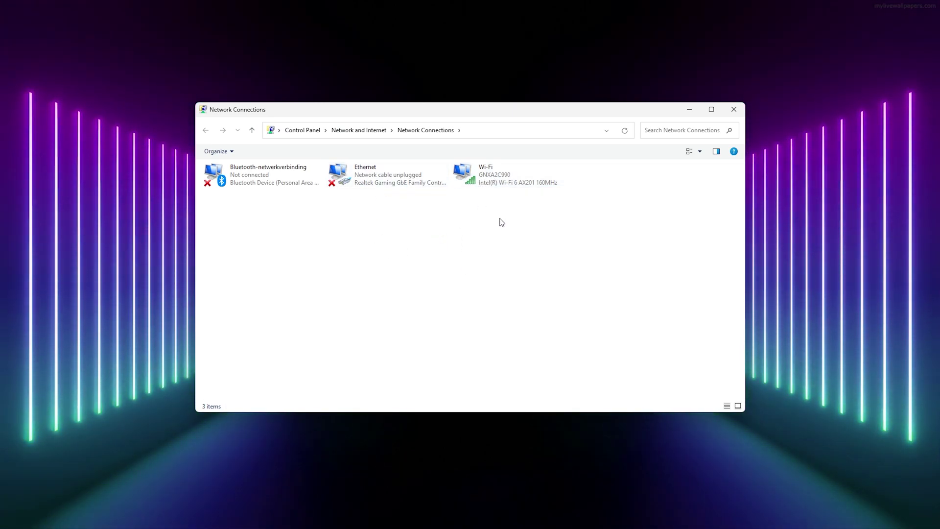
pyautogui.click(510, 183)
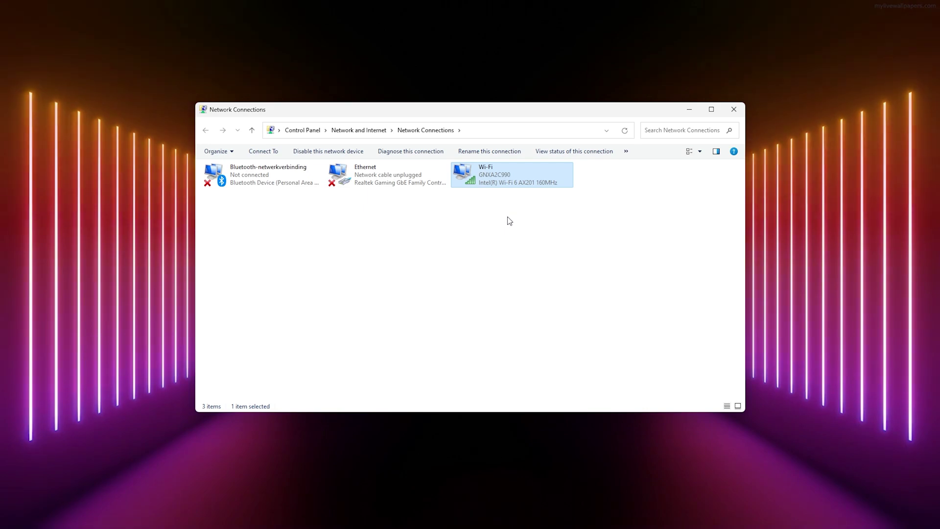
pyautogui.rightClick(505, 174)
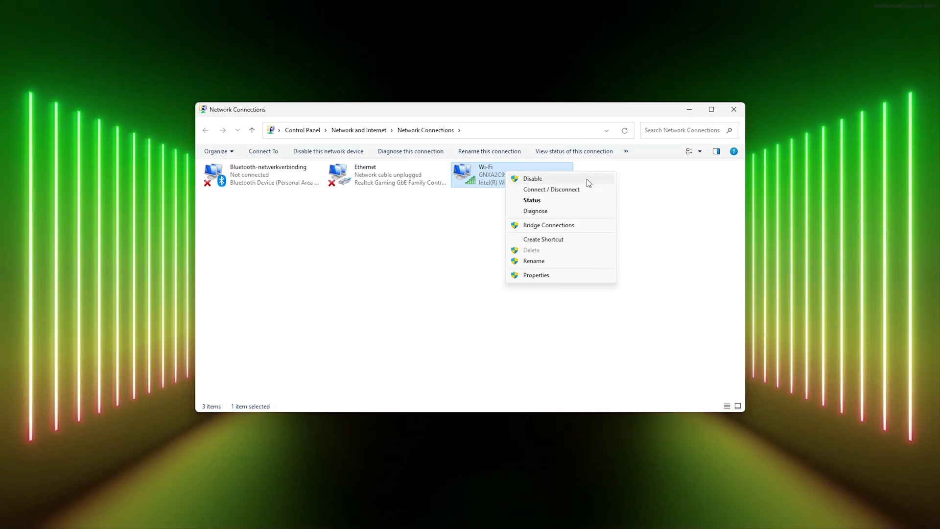
pyautogui.click(536, 275)
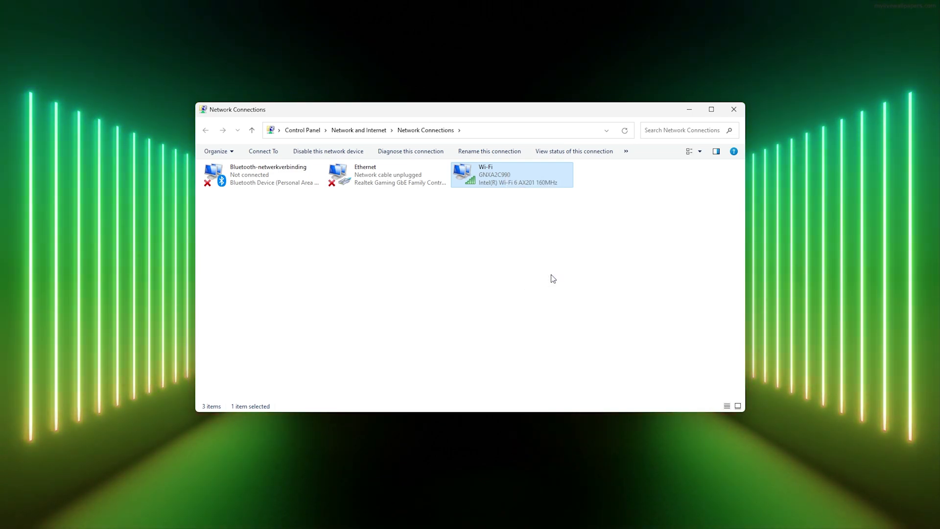
# Center the Wi-Fi Properties dialog and select Internet Protocol versie 4 (TCP/IPv4).
pyautogui.moveTo(288, 155); pyautogui.dragTo(443, 133)
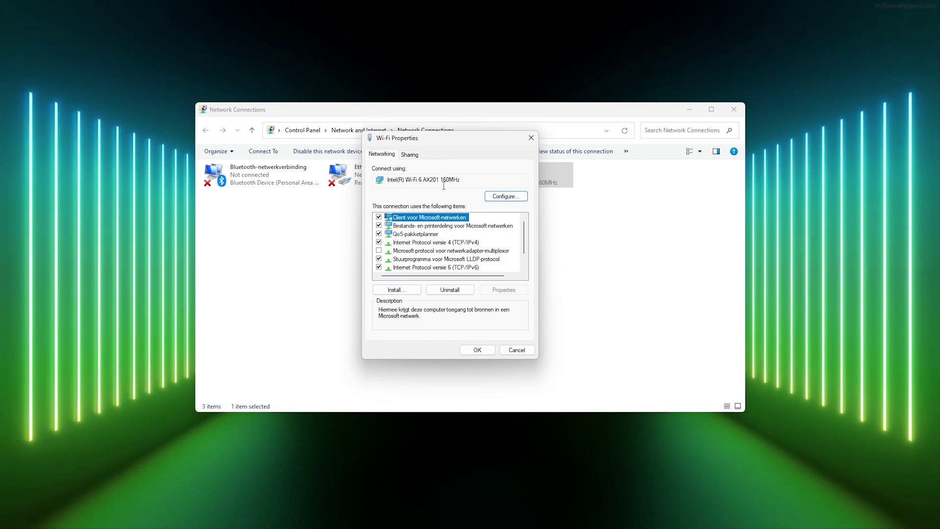
pyautogui.scroll(-1, 425, 233)
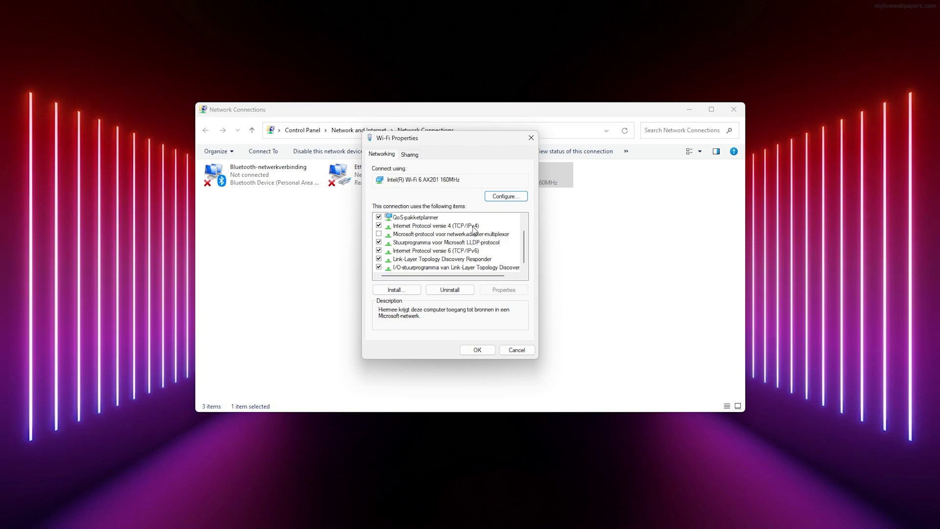
pyautogui.click(445, 226)
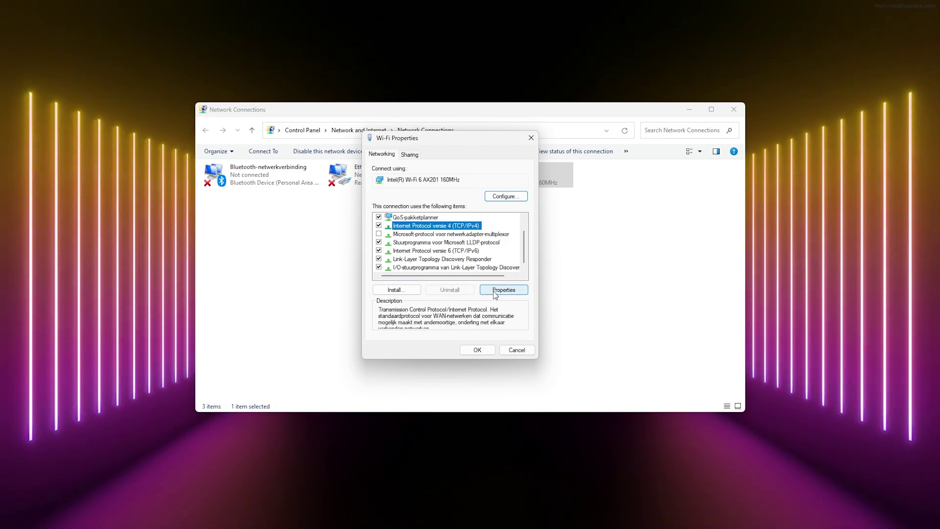
# Open the Wi-Fi IPv4 properties and switch to manually entered DNS server addresses.
pyautogui.click(495, 293)
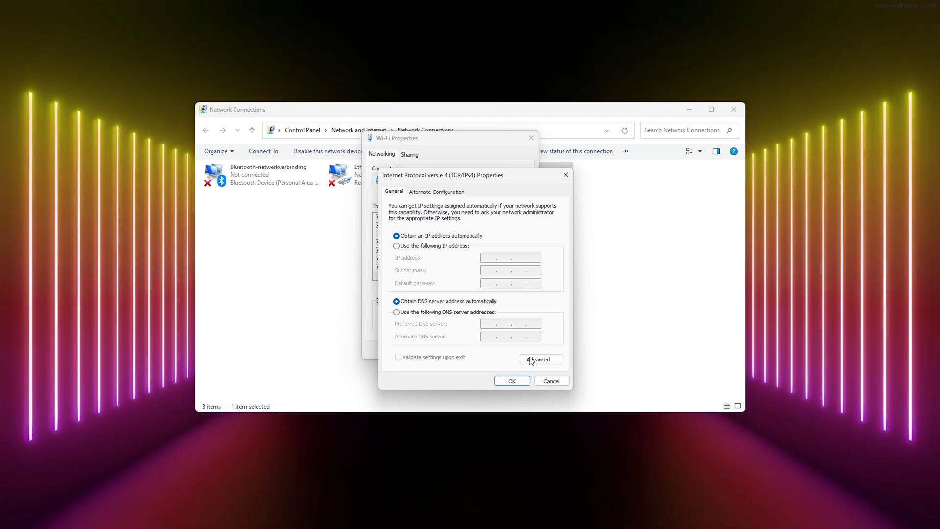
pyautogui.moveTo(460, 178); pyautogui.dragTo(399, 140)
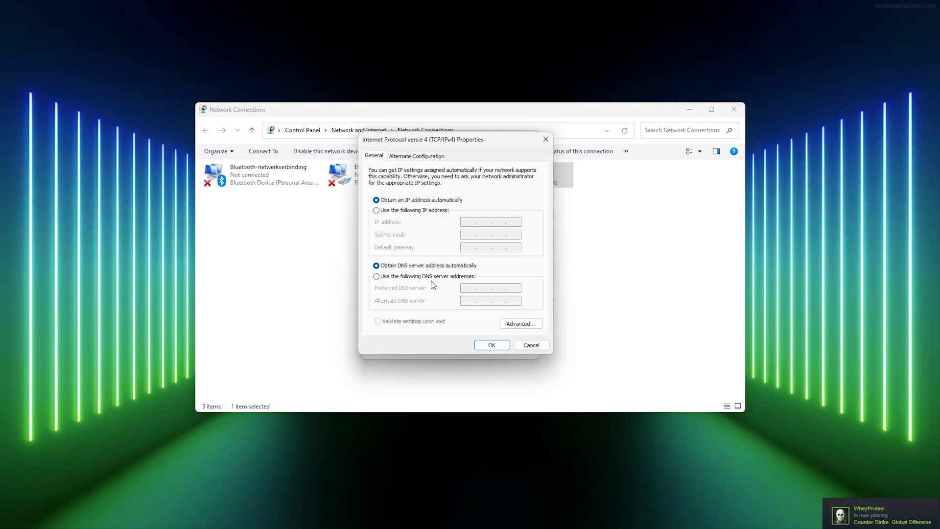
pyautogui.click(377, 277)
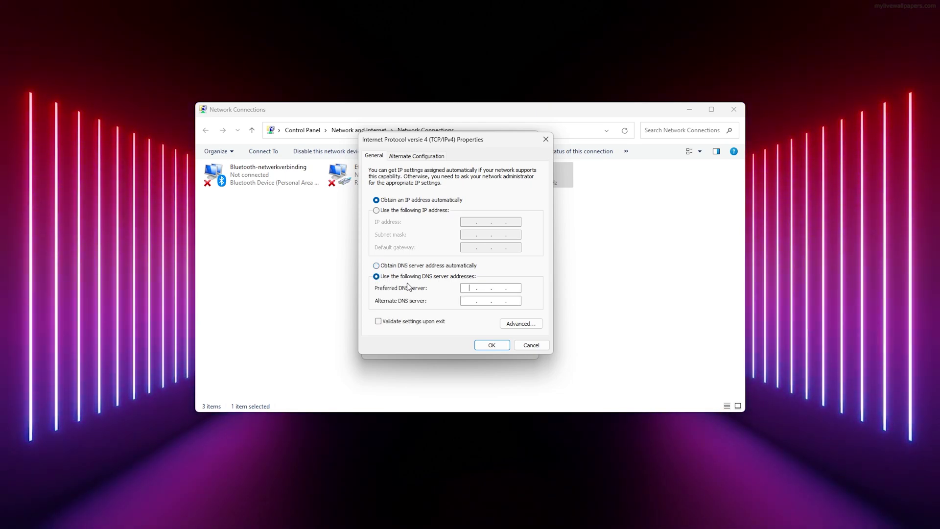
# Enter 8.8.8.8 as the preferred and 8.8.4.4 as the alternate DNS server.
pyautogui.click(469, 301)
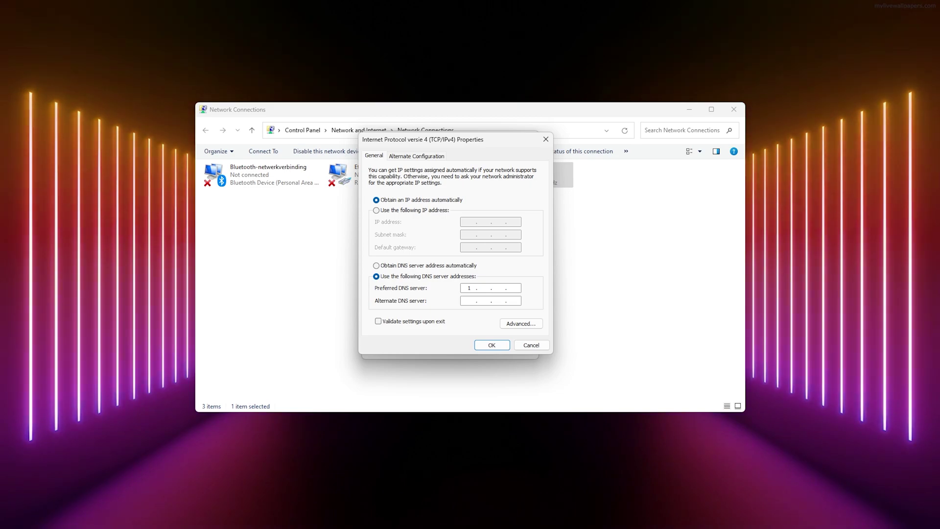
pyautogui.click(485, 288)
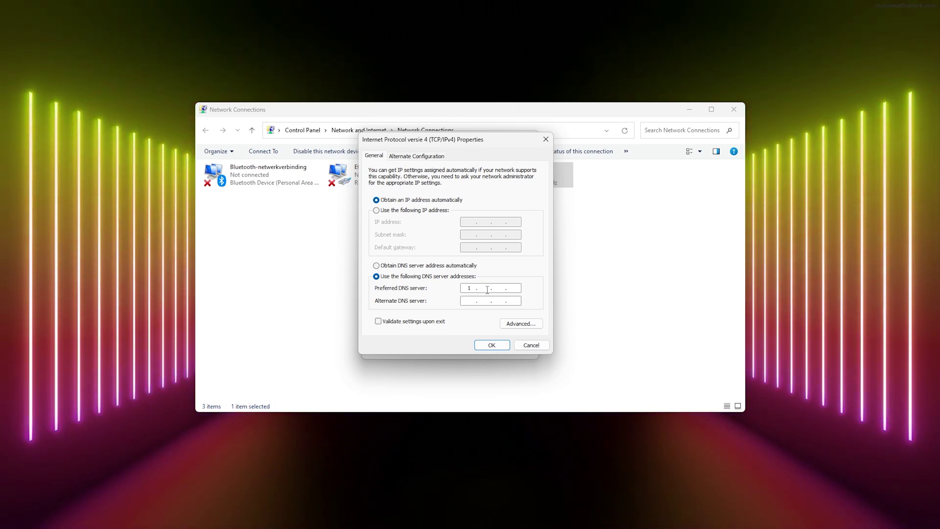
pyautogui.write('1.')
pyautogui.click(498, 288)
pyautogui.write('1')
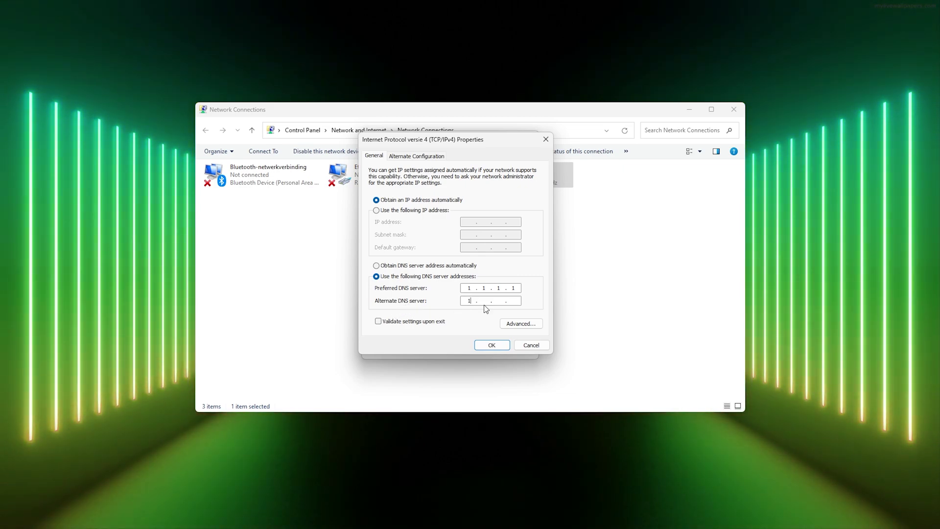
pyautogui.write('.0.1')
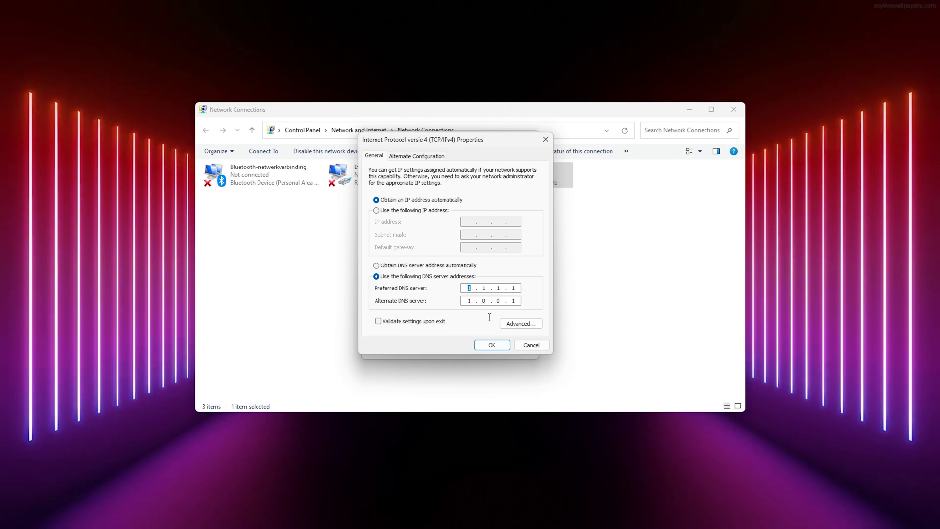
pyautogui.write('8 . ')
pyautogui.write('8 . 8 . 8')
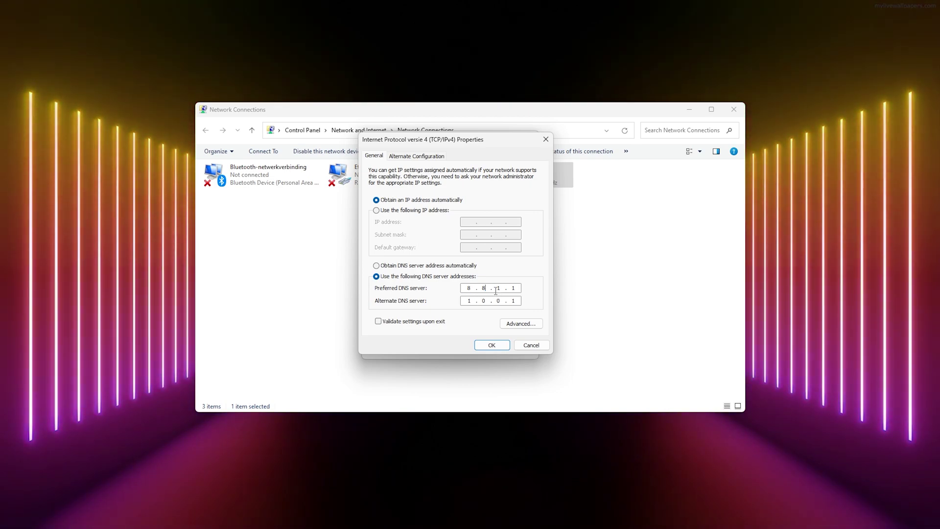
pyautogui.press('Tab')
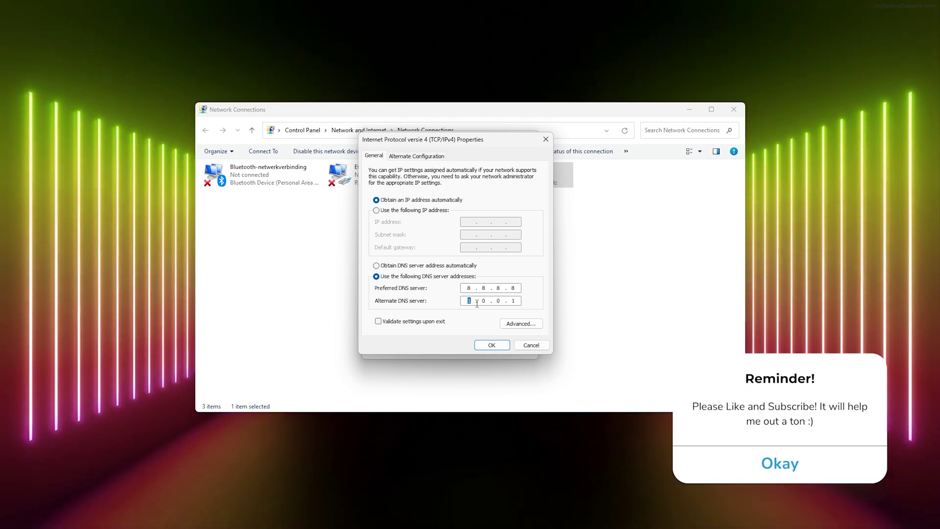
pyautogui.write('8 . 8 .')
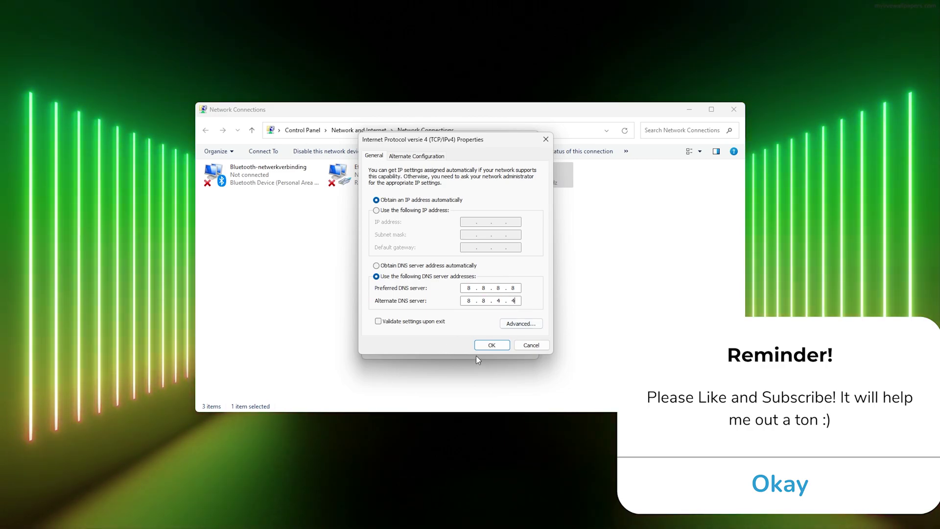
# Apply the new DNS settings and reopen the Wi-Fi connection's Properties.
pyautogui.click(493, 346)
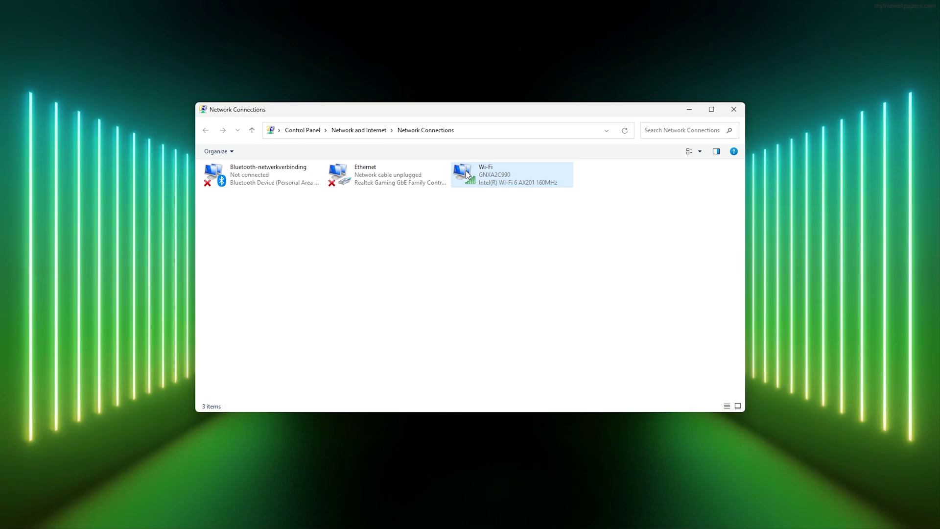
pyautogui.rightClick(510, 176)
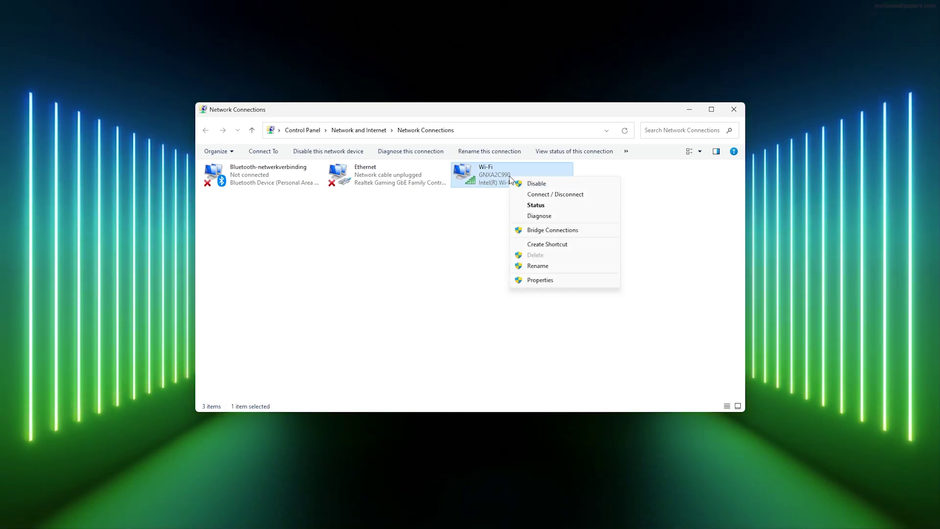
pyautogui.click(542, 281)
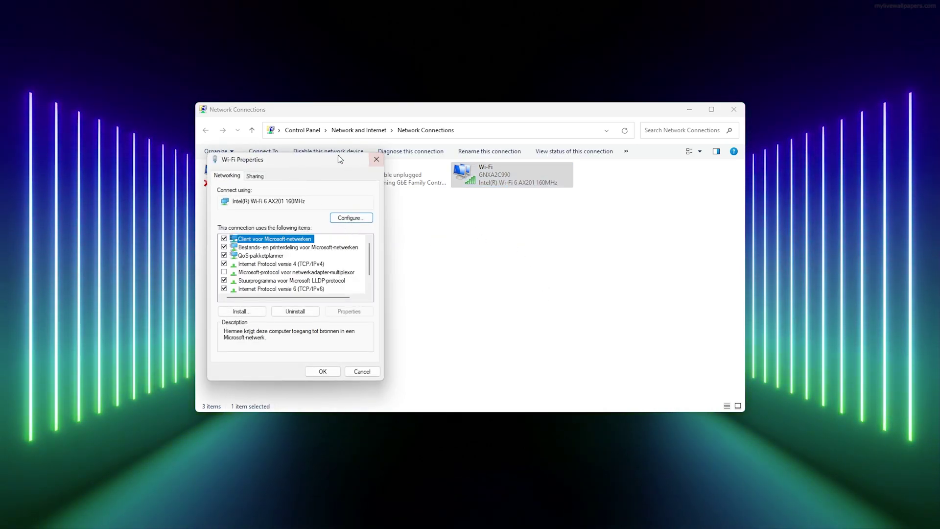
# Open the Intel Wi-Fi 6 AX201 160MHz adapter's driver properties and center the dialog.
pyautogui.moveTo(272, 158); pyautogui.dragTo(486, 155)
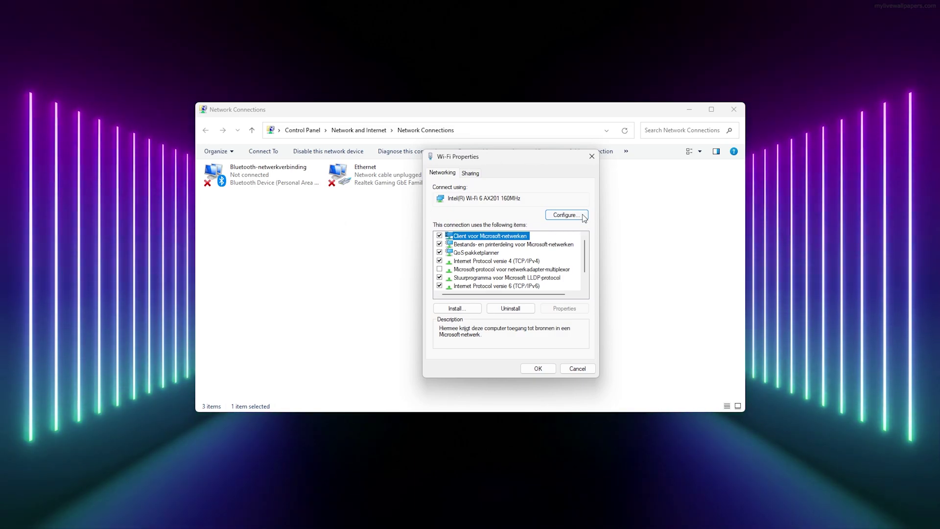
pyautogui.click(581, 215)
pyautogui.moveTo(164, 88); pyautogui.dragTo(472, 155)
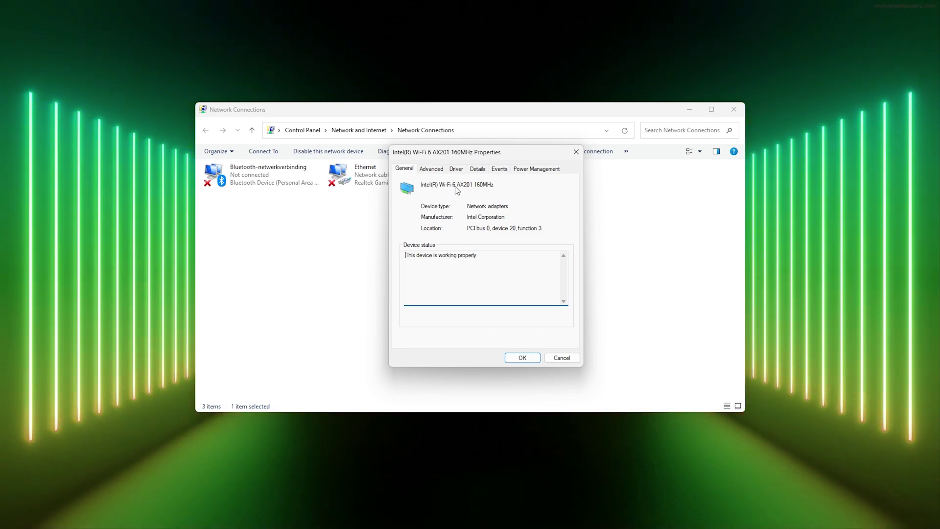
# On the Advanced tab, review Fat Channel Intolerant and leave it Disabled.
pyautogui.click(432, 169)
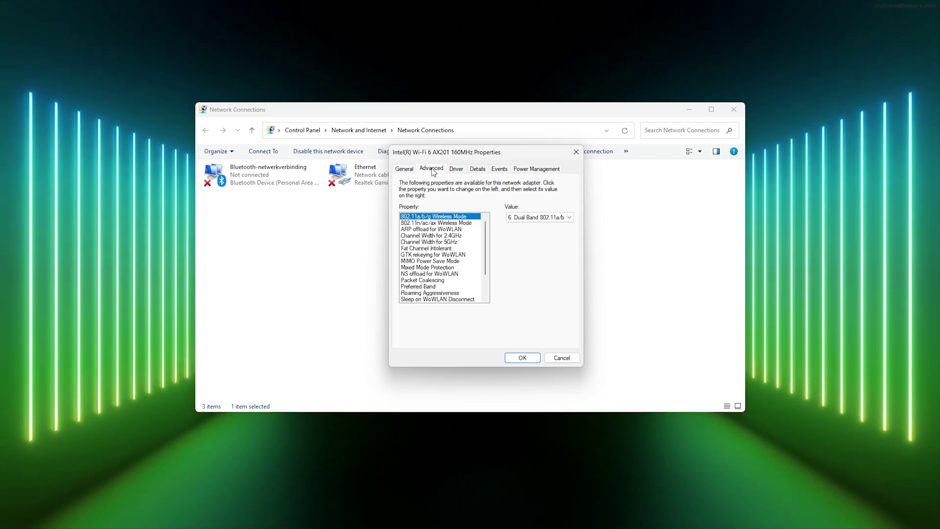
pyautogui.scroll(-3, 424, 277)
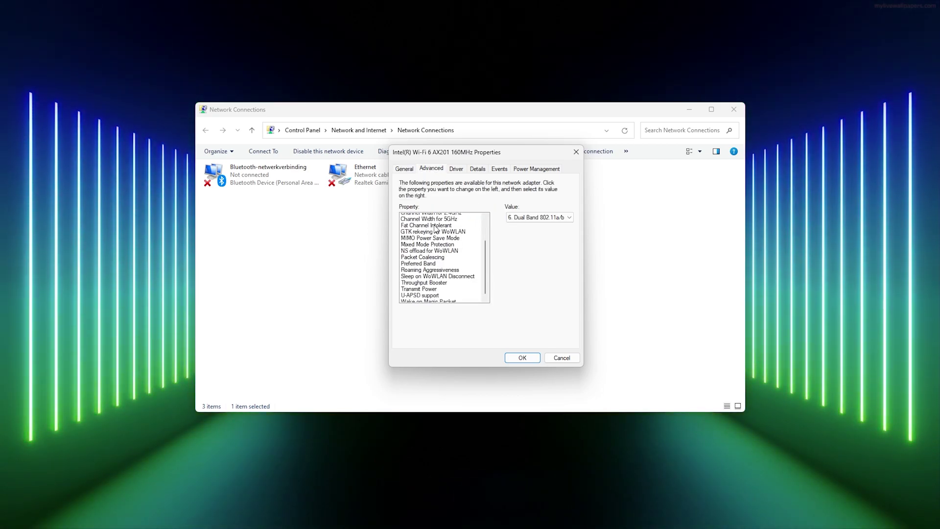
pyautogui.scroll(3, 427, 247)
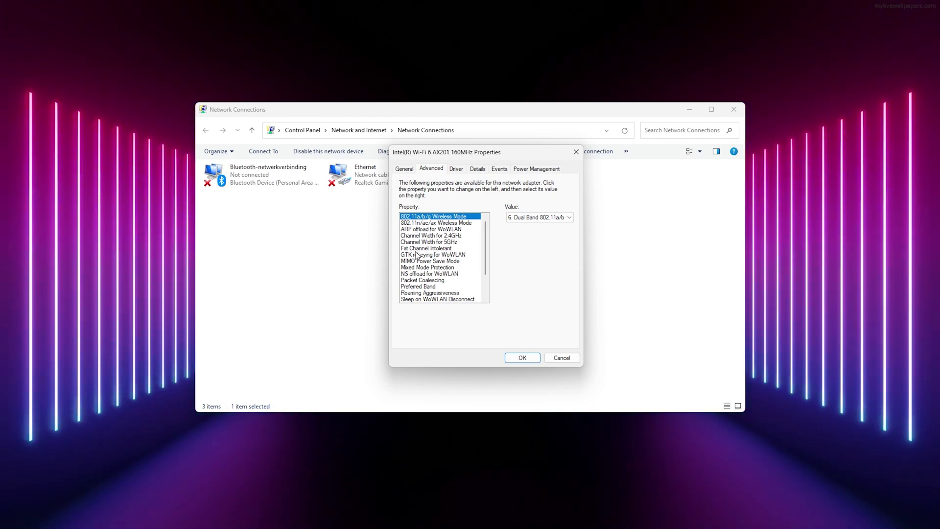
pyautogui.click(416, 249)
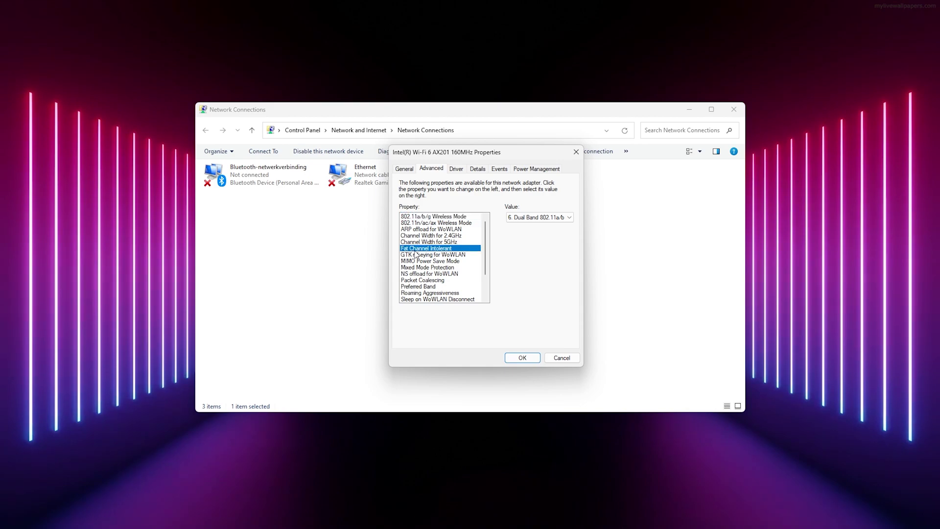
pyautogui.click(535, 221)
pyautogui.click(536, 226)
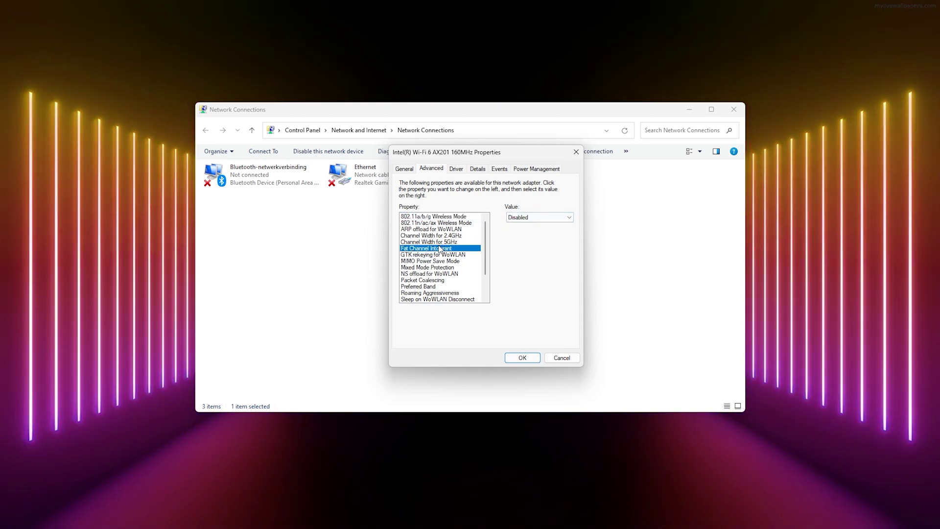
# Set the Preferred Band property to 3. Prefer 5GHz band.
pyautogui.scroll(-1, 444, 249)
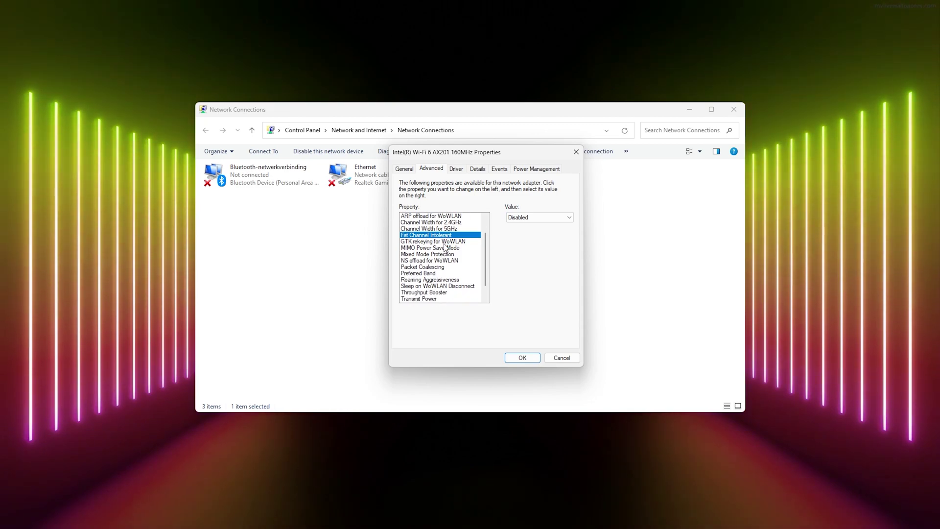
pyautogui.scroll(-1, 445, 248)
pyautogui.click(418, 268)
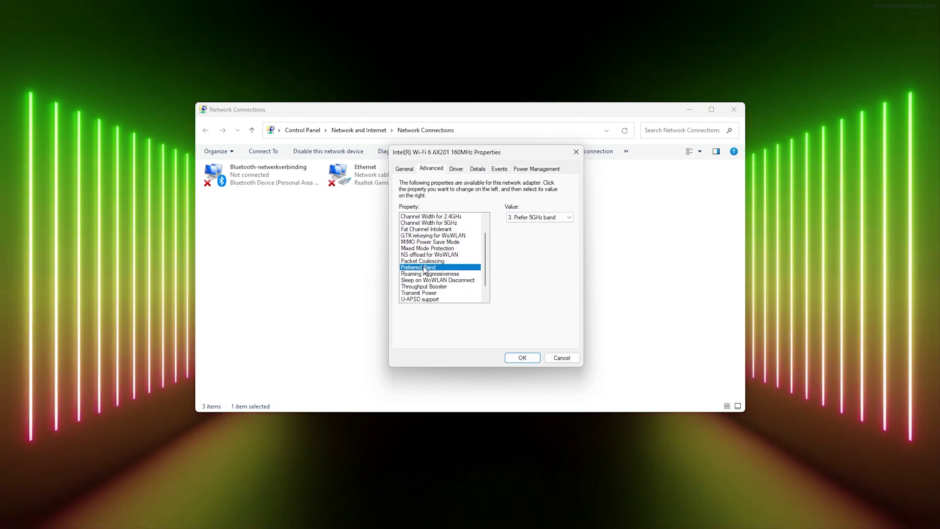
pyautogui.click(522, 219)
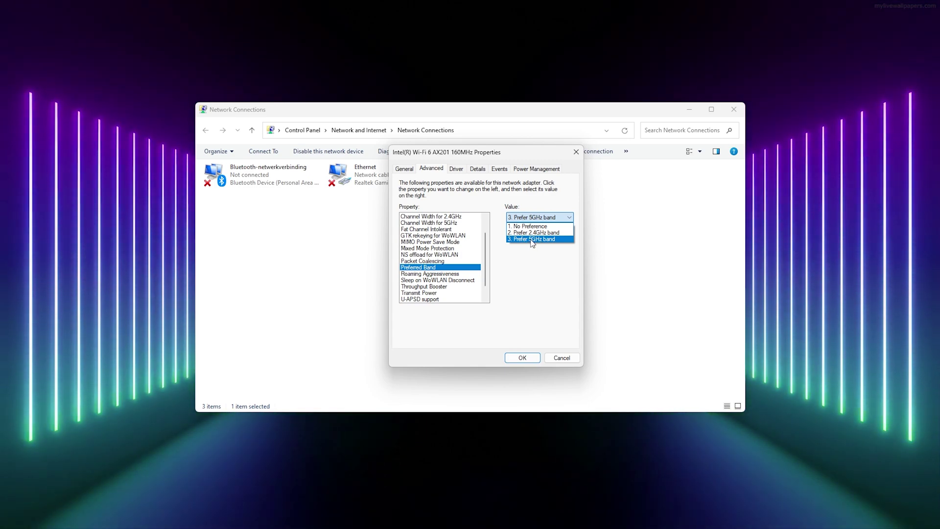
pyautogui.click(537, 226)
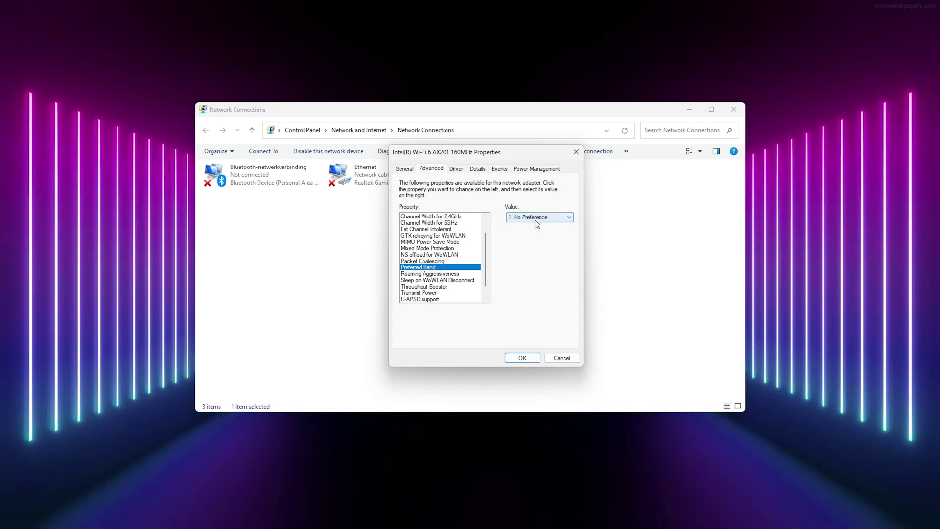
pyautogui.click(531, 221)
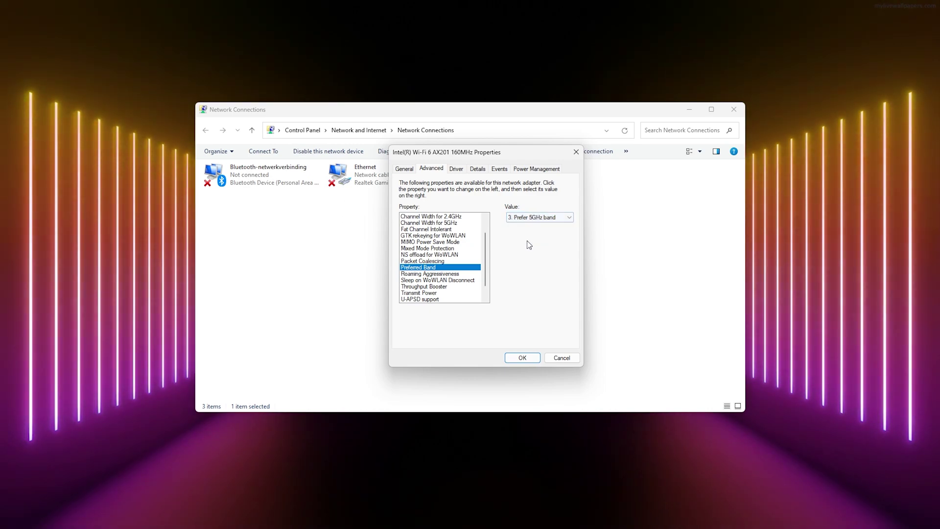
# Set the adapter's Roaming Aggressiveness property to 1. Lowest.
pyautogui.scroll(-1, 417, 264)
pyautogui.click(416, 261)
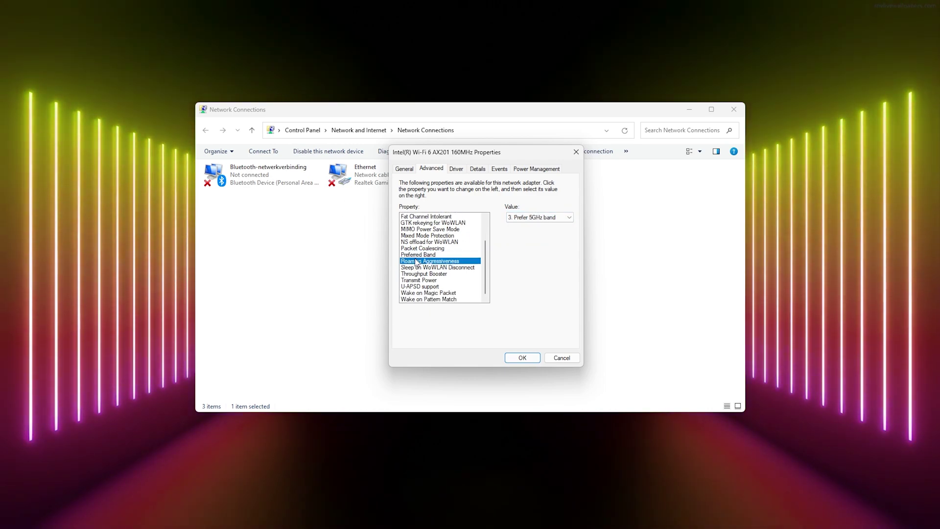
pyautogui.click(533, 218)
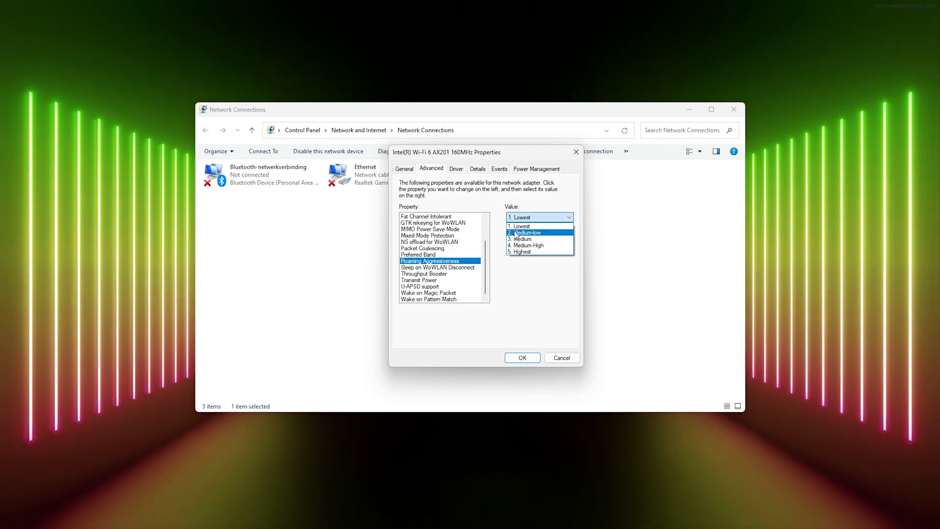
pyautogui.click(517, 227)
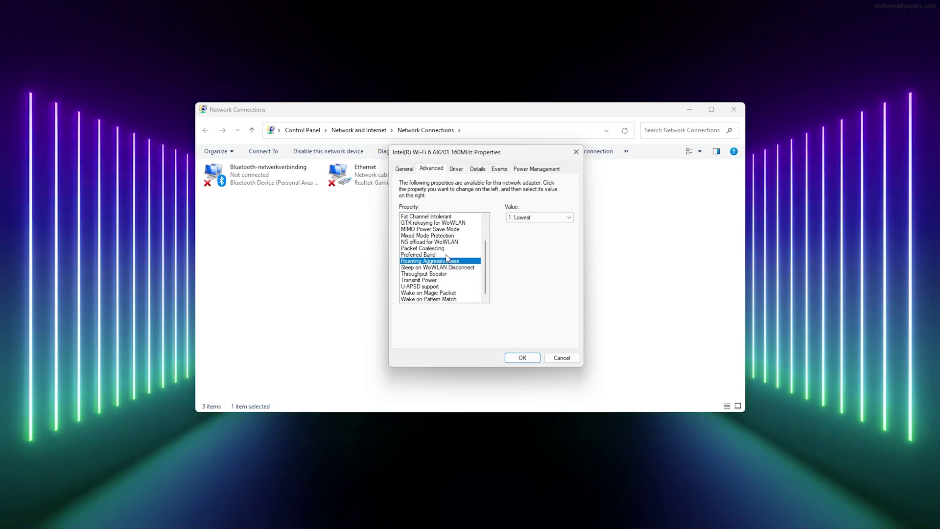
pyautogui.click(513, 218)
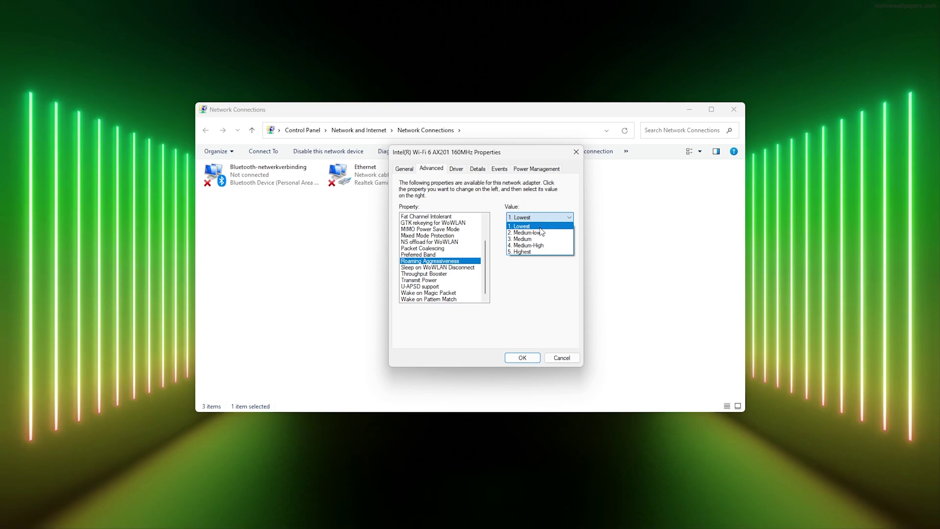
pyautogui.click(539, 227)
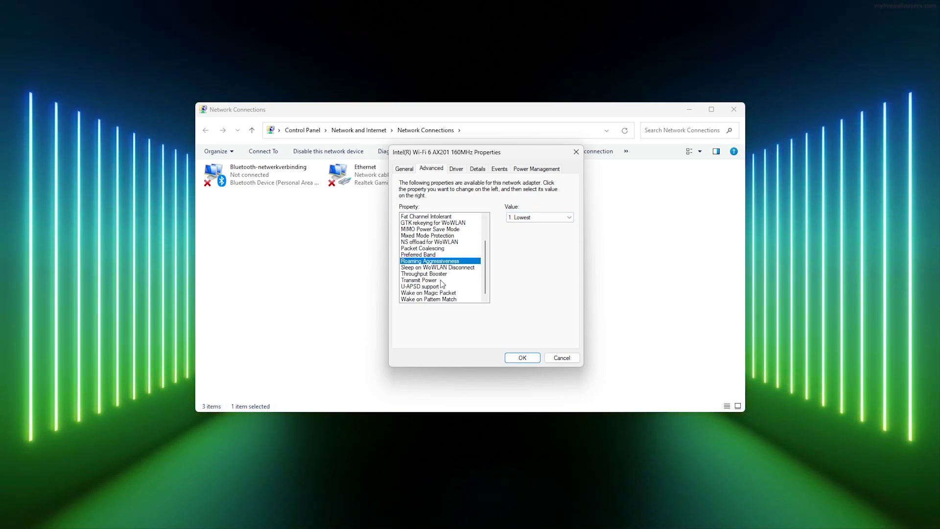
# Set Channel Width for 2.4GHz to Auto.
pyautogui.scroll(1, 449, 284)
pyautogui.scroll(1, 449, 283)
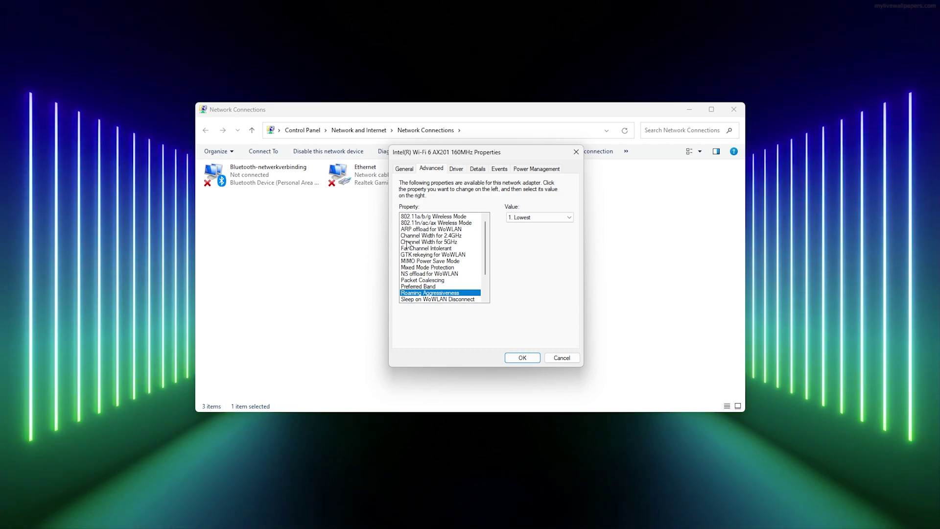
pyautogui.click(424, 236)
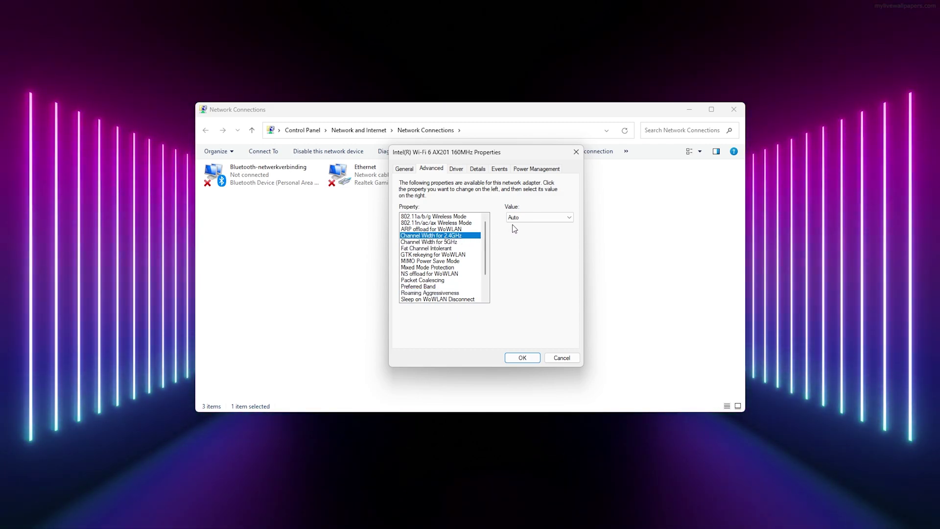
pyautogui.click(533, 219)
pyautogui.click(518, 237)
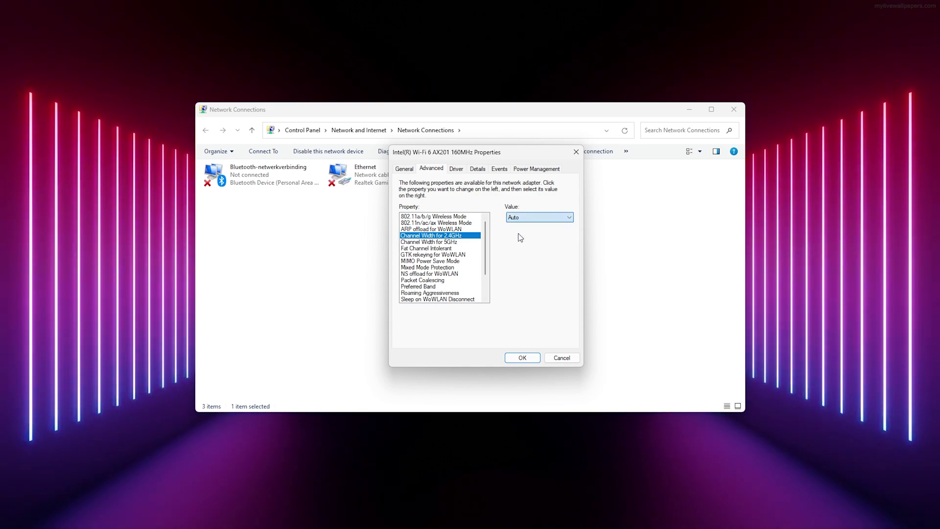
# Set Channel Width for 5GHz to Auto and apply the adapter settings with OK.
pyautogui.click(412, 249)
pyautogui.click(429, 243)
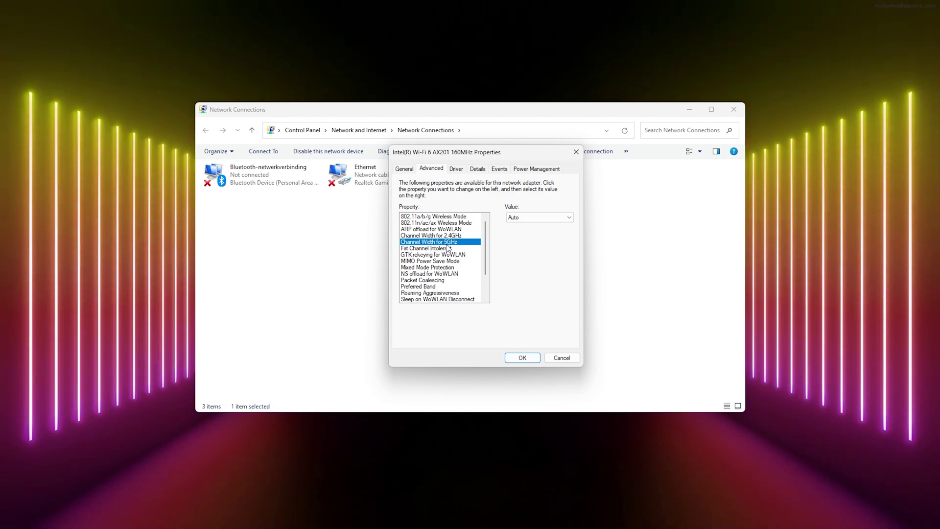
pyautogui.click(524, 218)
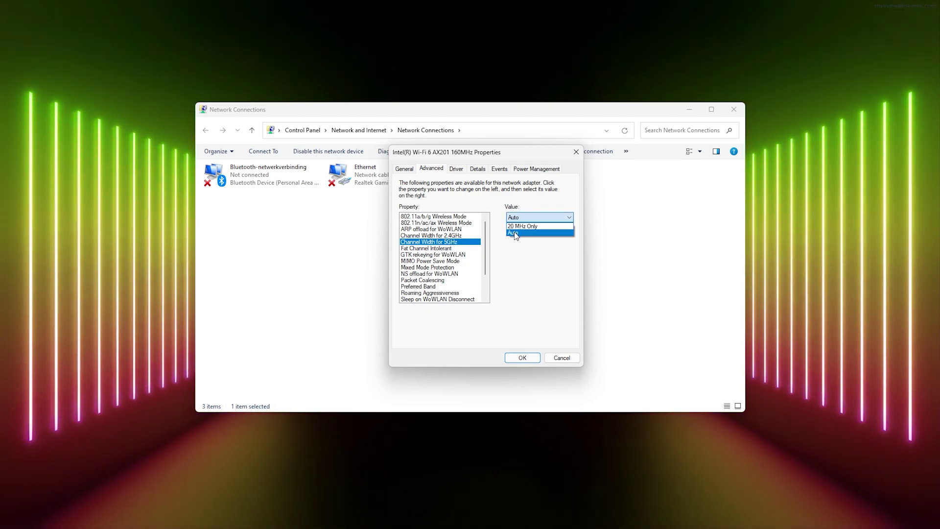
pyautogui.click(516, 234)
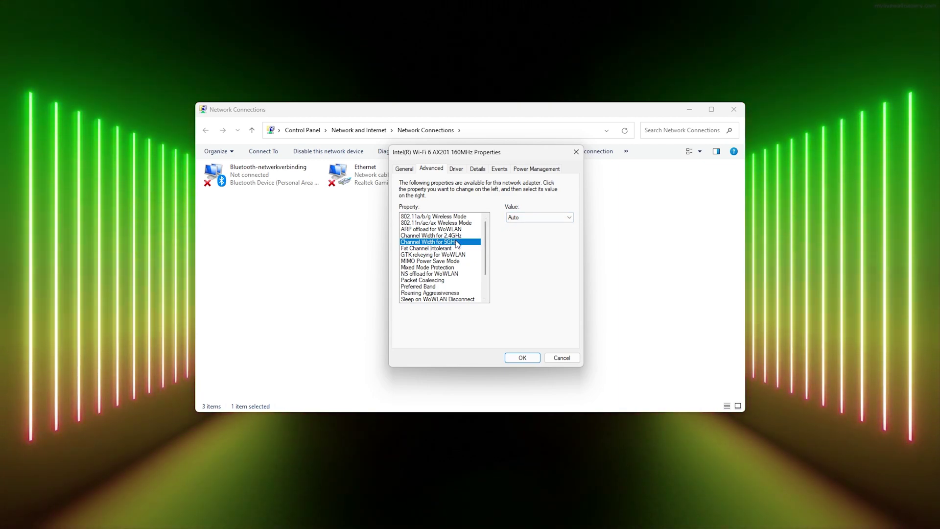
pyautogui.click(539, 217)
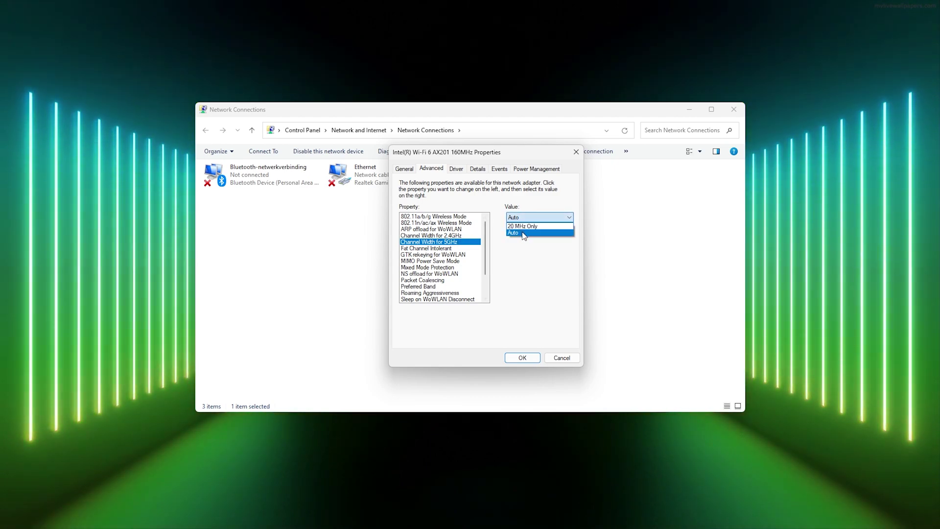
pyautogui.click(514, 232)
pyautogui.click(521, 357)
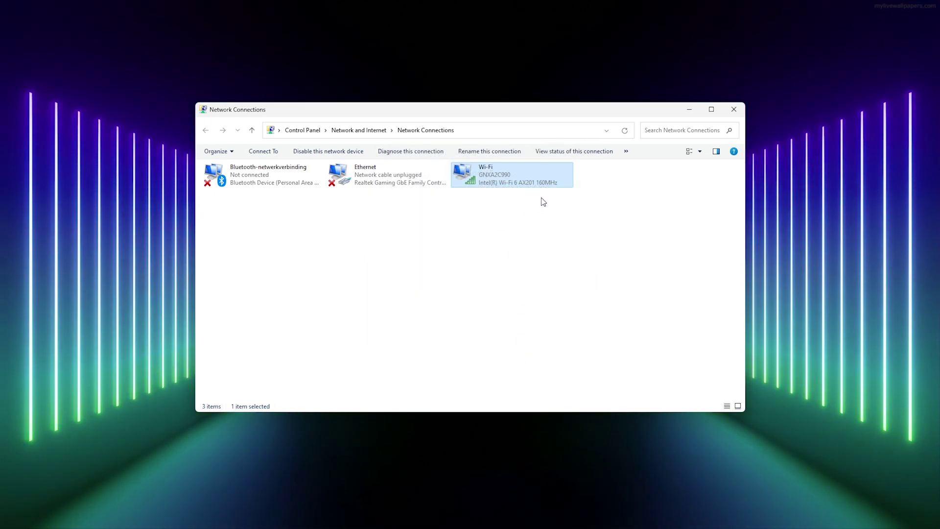
# Shrink the Network Connections window from its top-right corner and shift it toward the screen centre.
pyautogui.moveTo(857, 524)
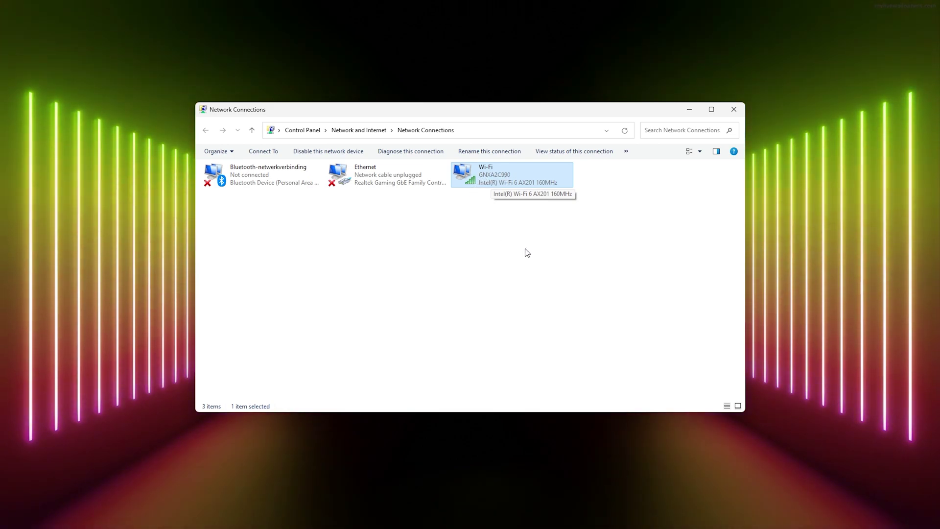
pyautogui.moveTo(500, 118)
pyautogui.mouseDown()
pyautogui.moveTo(479, 122)
pyautogui.moveTo(514, 129)
pyautogui.mouseUp()
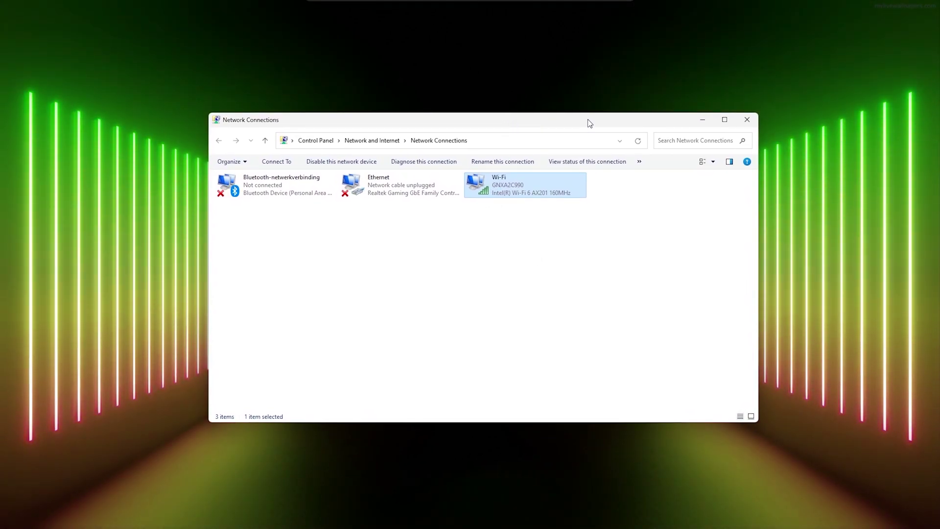
pyautogui.moveTo(762, 113); pyautogui.dragTo(699, 136)
pyautogui.moveTo(571, 138); pyautogui.dragTo(595, 135)
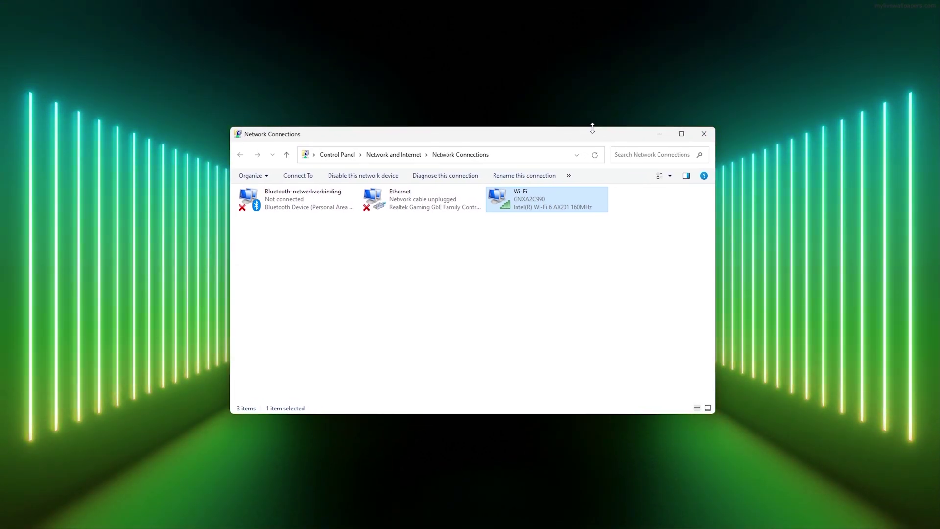